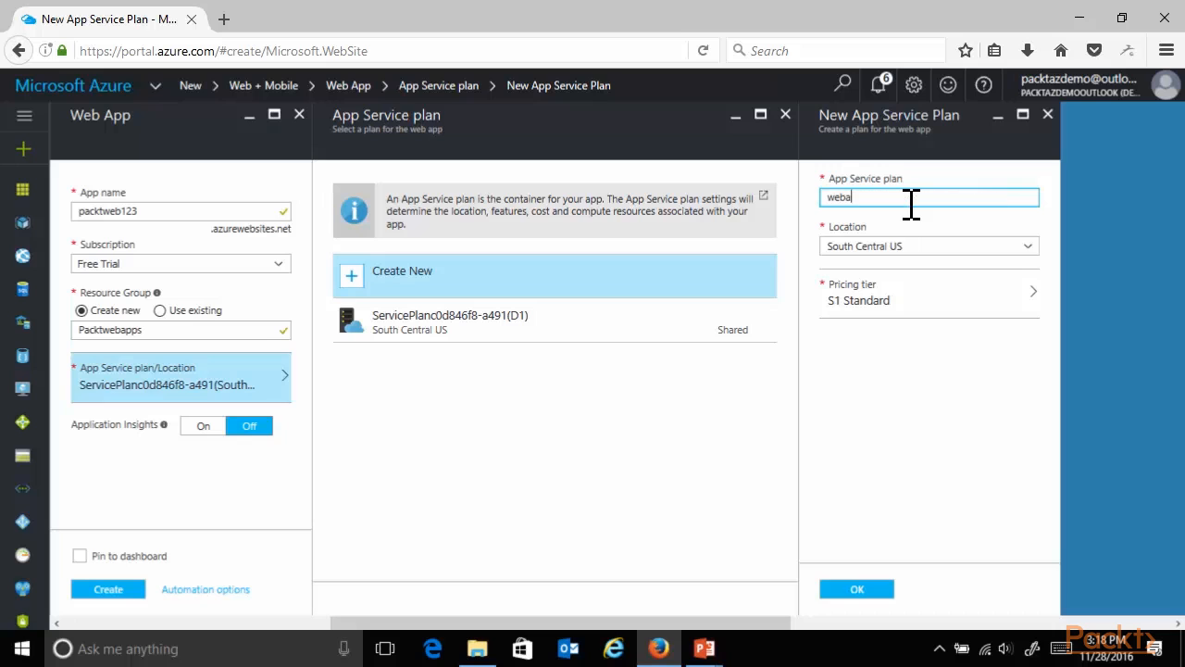
Create a new App Service plan named webappplan in South Central US with the S1 Standard pricing tier
text(ppplan)
click(926, 306)
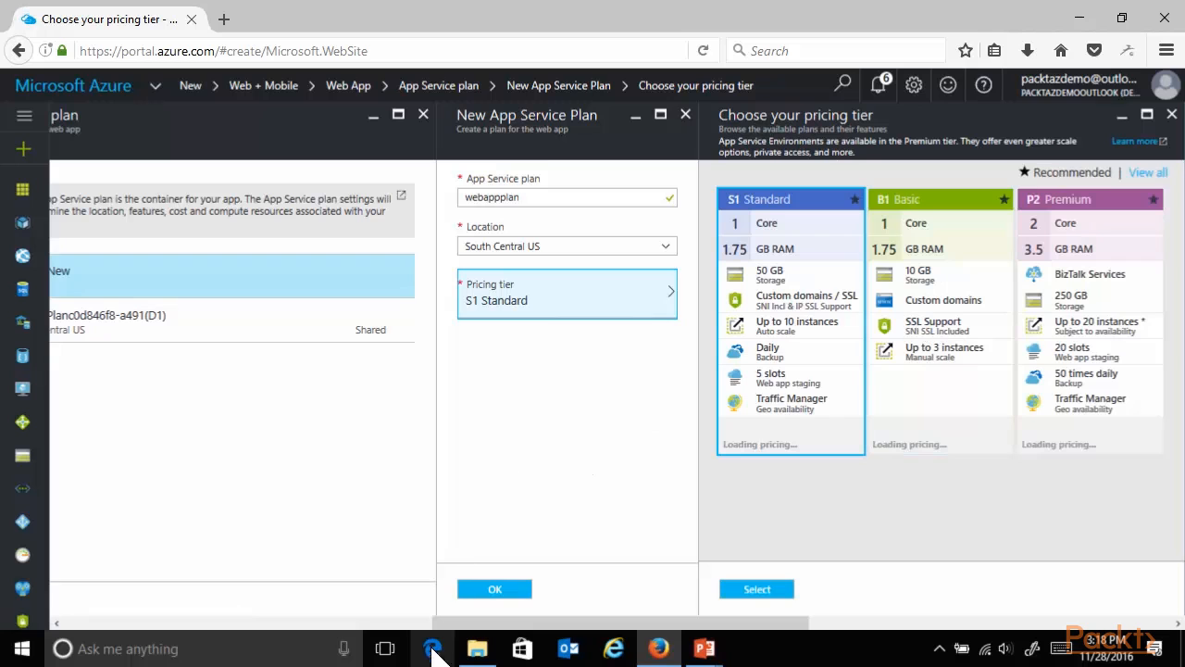
drag(570, 622, 658, 627)
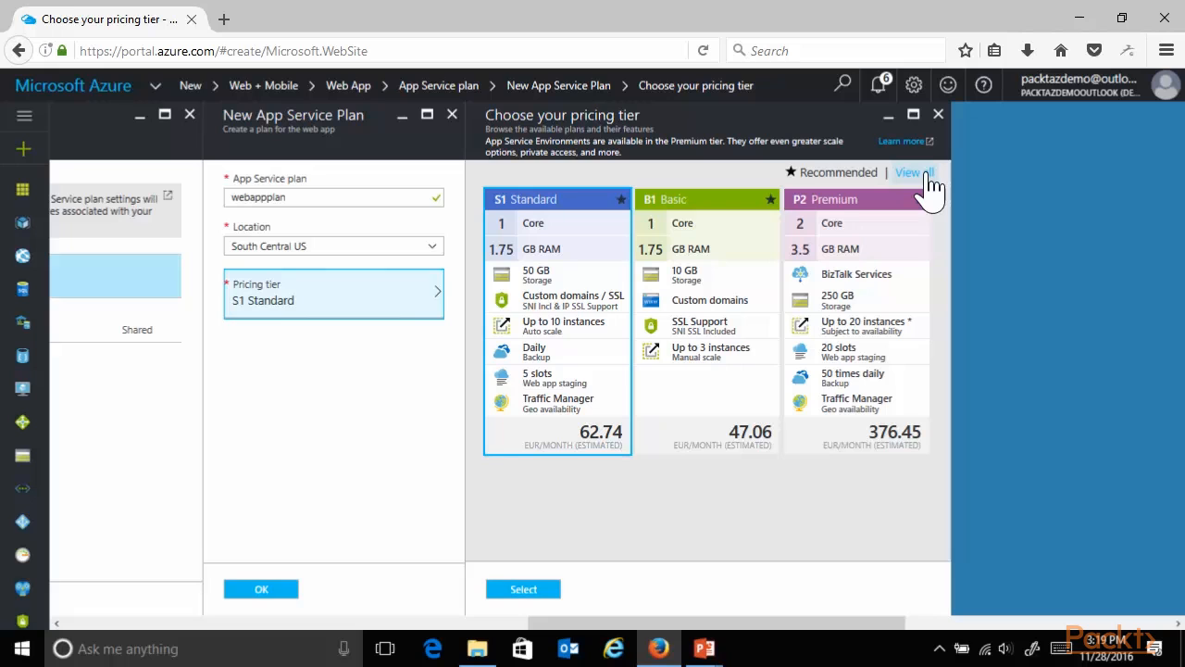
click(533, 589)
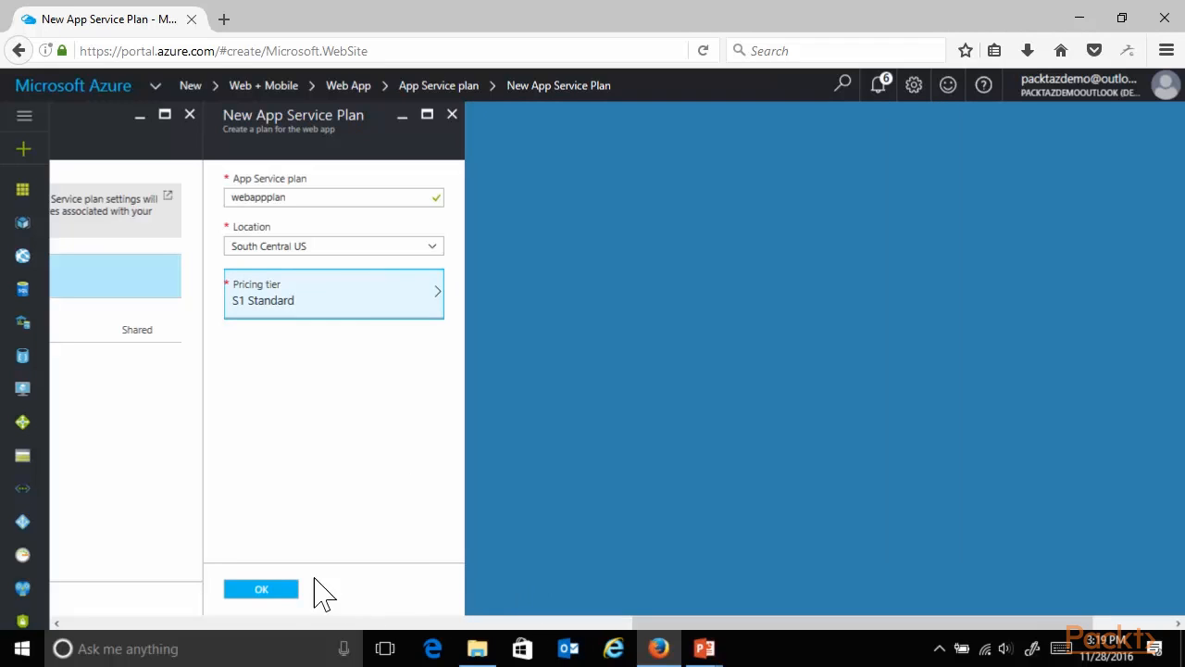
click(263, 590)
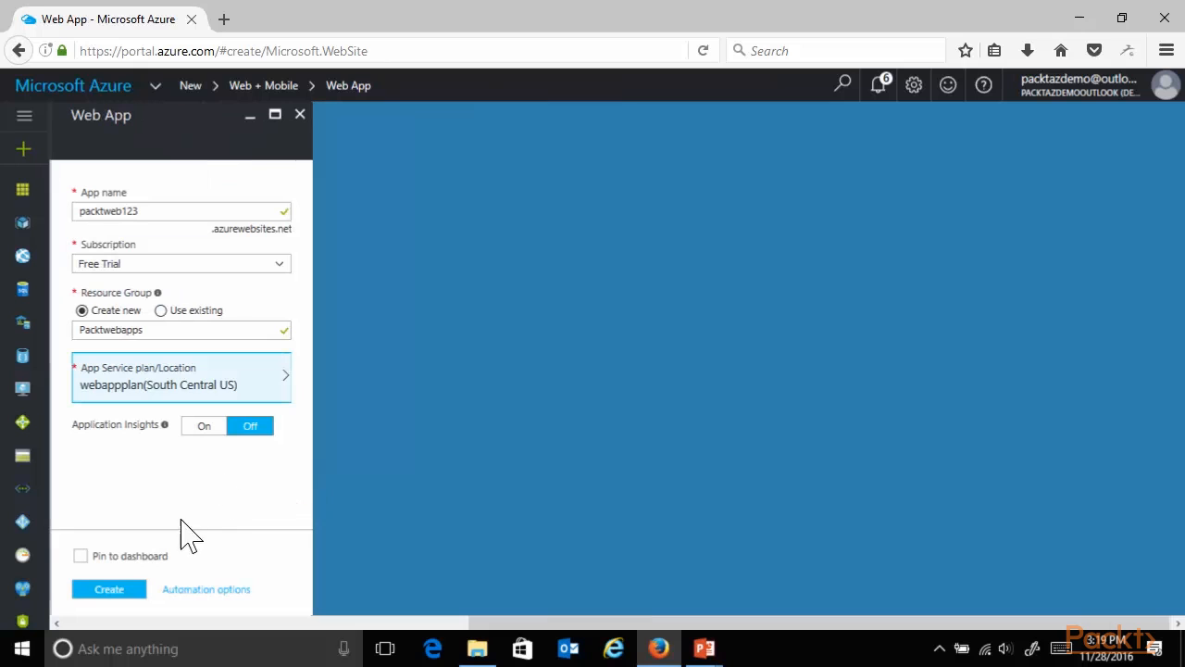
Turn on Application Insights for the packtweb123 web app and submit its creation
click(203, 427)
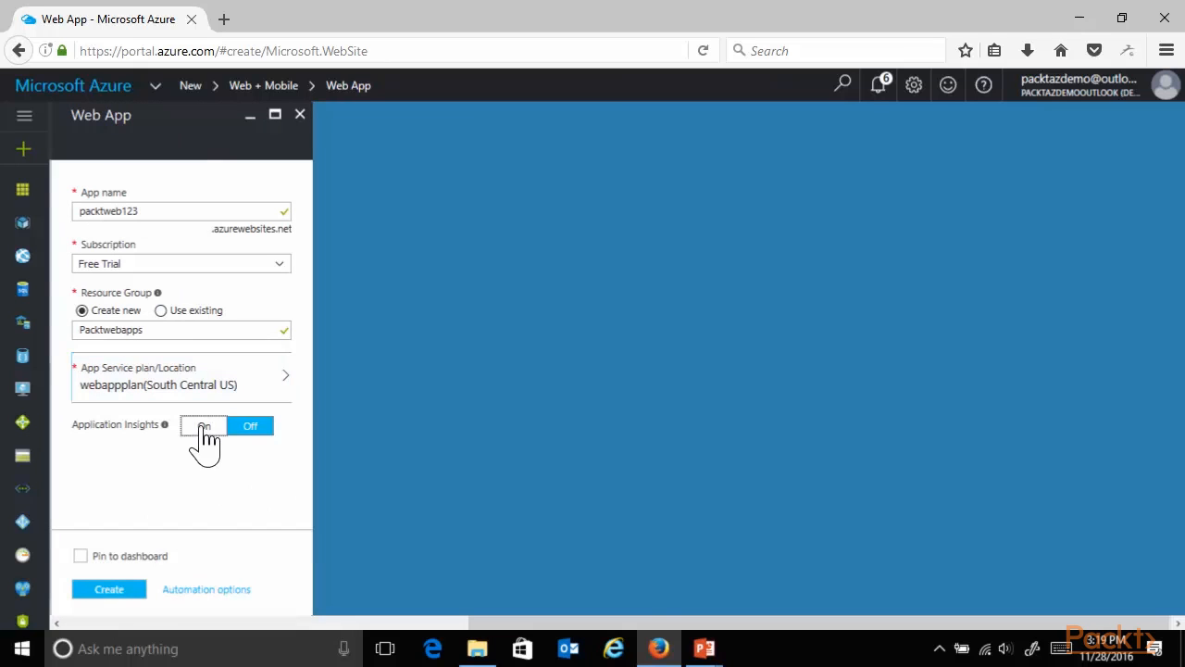
click(105, 591)
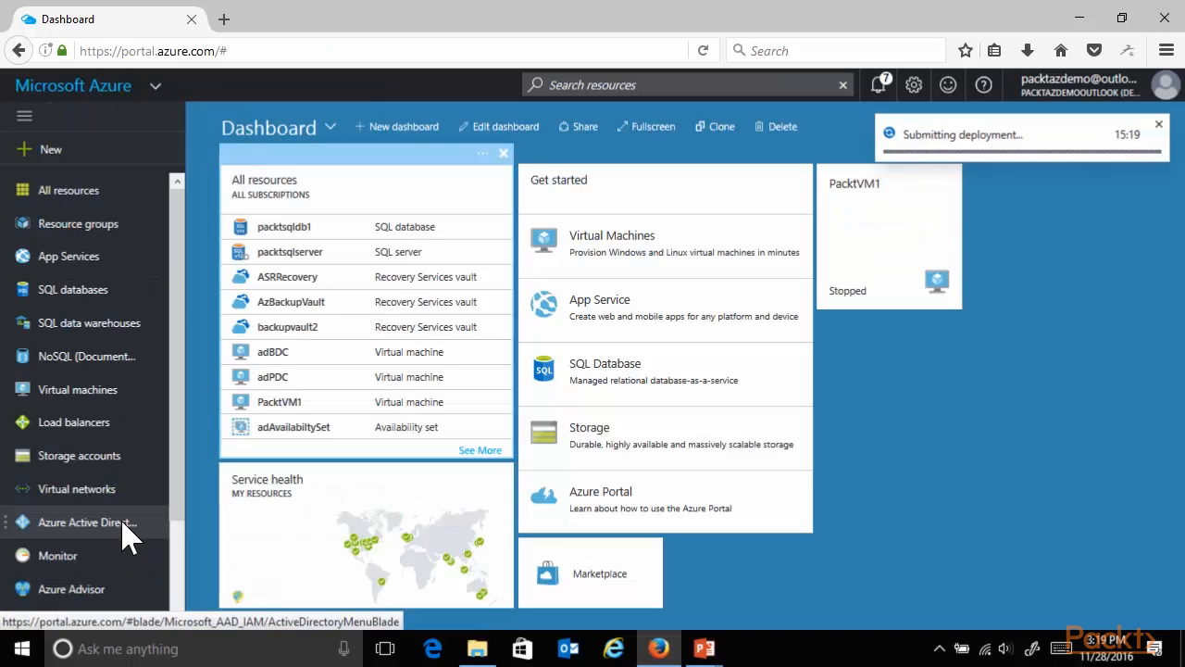
Search the installed programs for Visual Studio 2015 and launch it
click(24, 659)
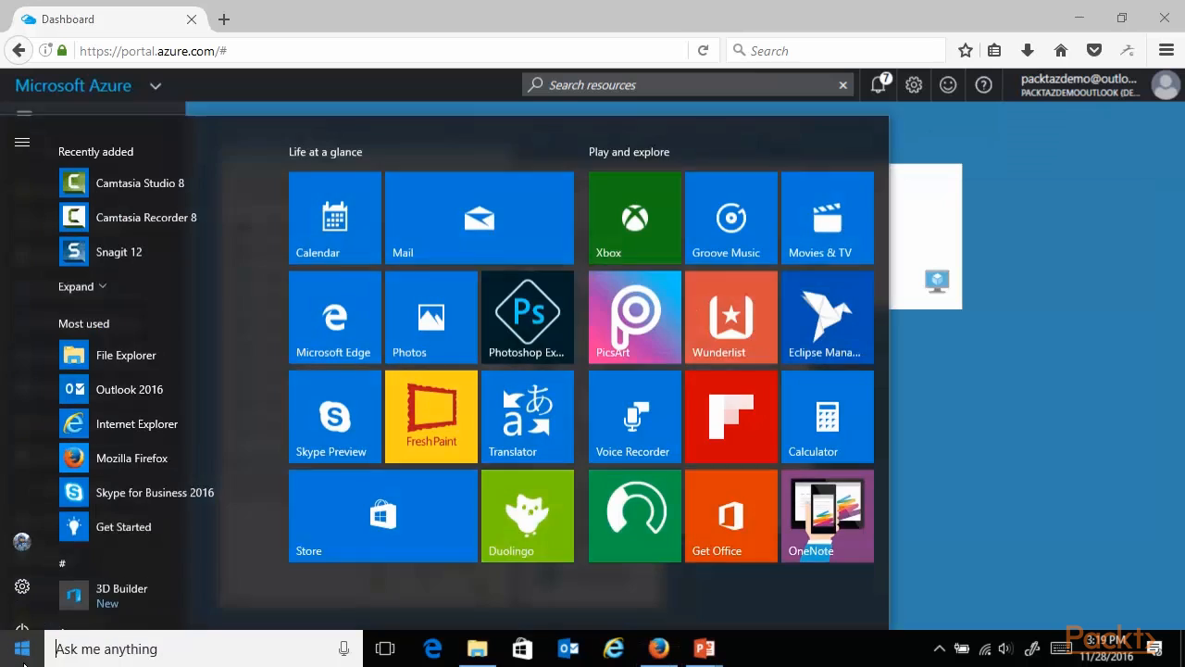
text(visual)
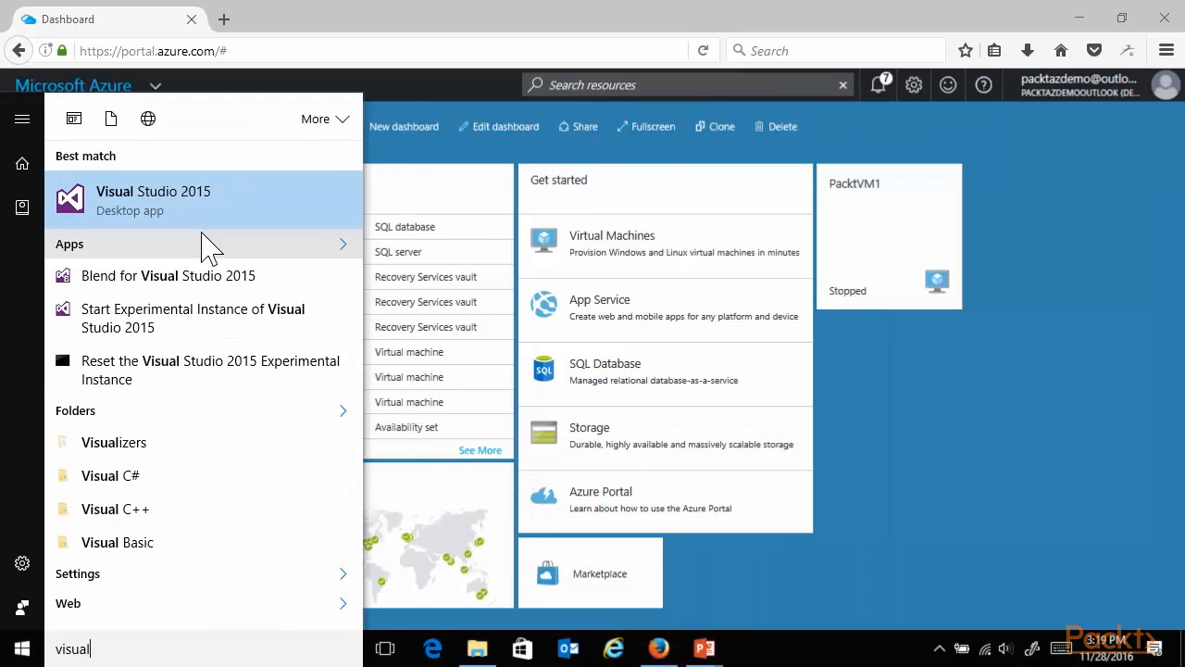
key(Return)
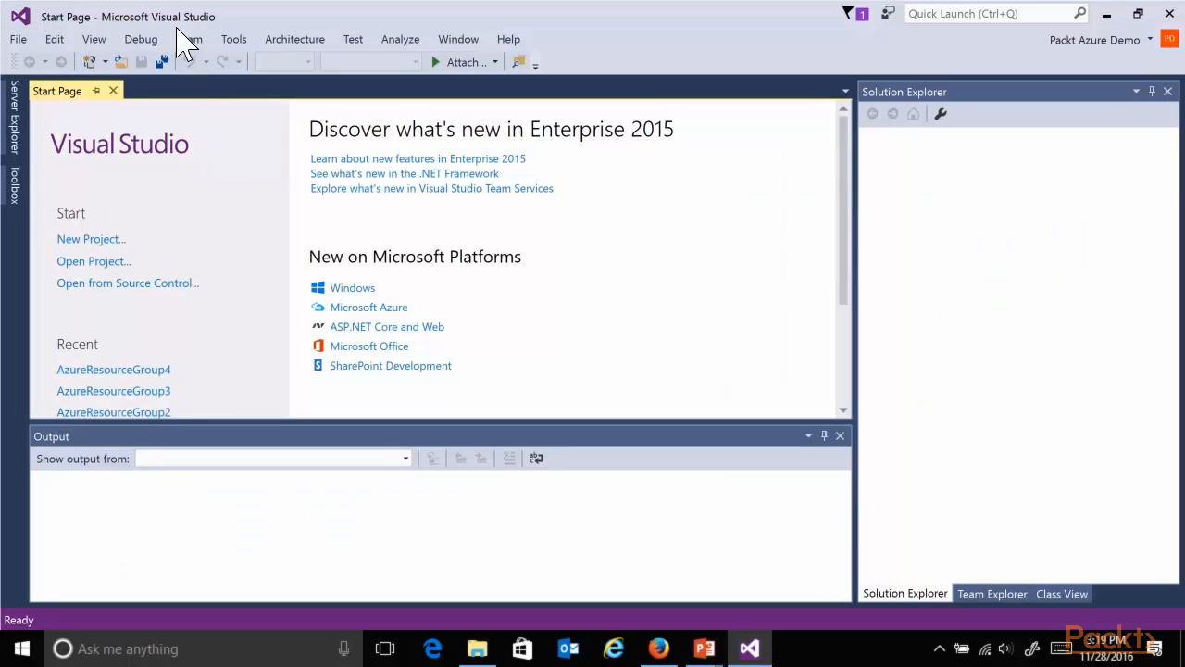
Create an ASP.NET Web Application (.NET Framework) project from the MVC template, hosted in the cloud as an App Service
click(18, 39)
mouse_move(139, 63)
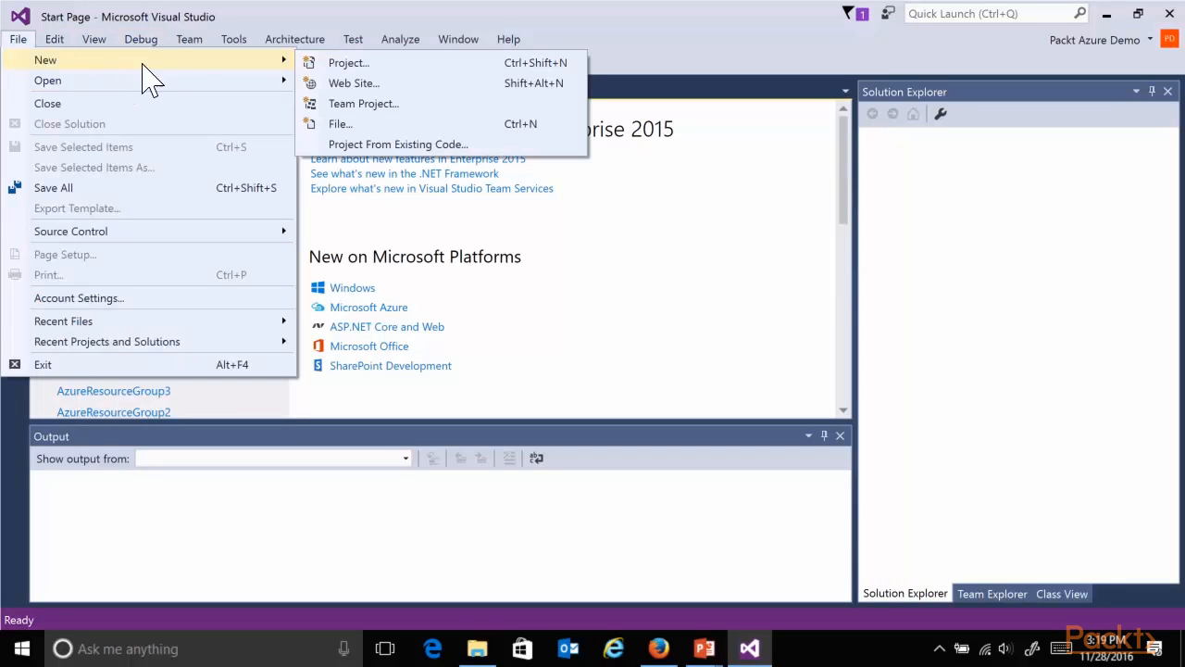
click(369, 64)
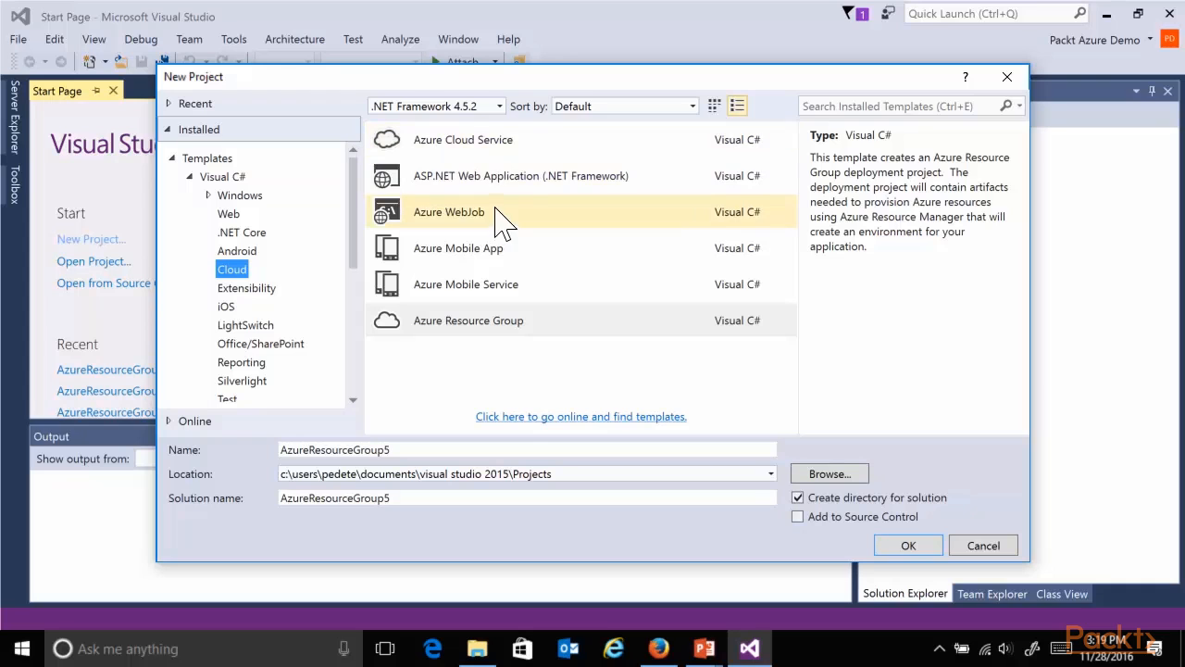
click(524, 185)
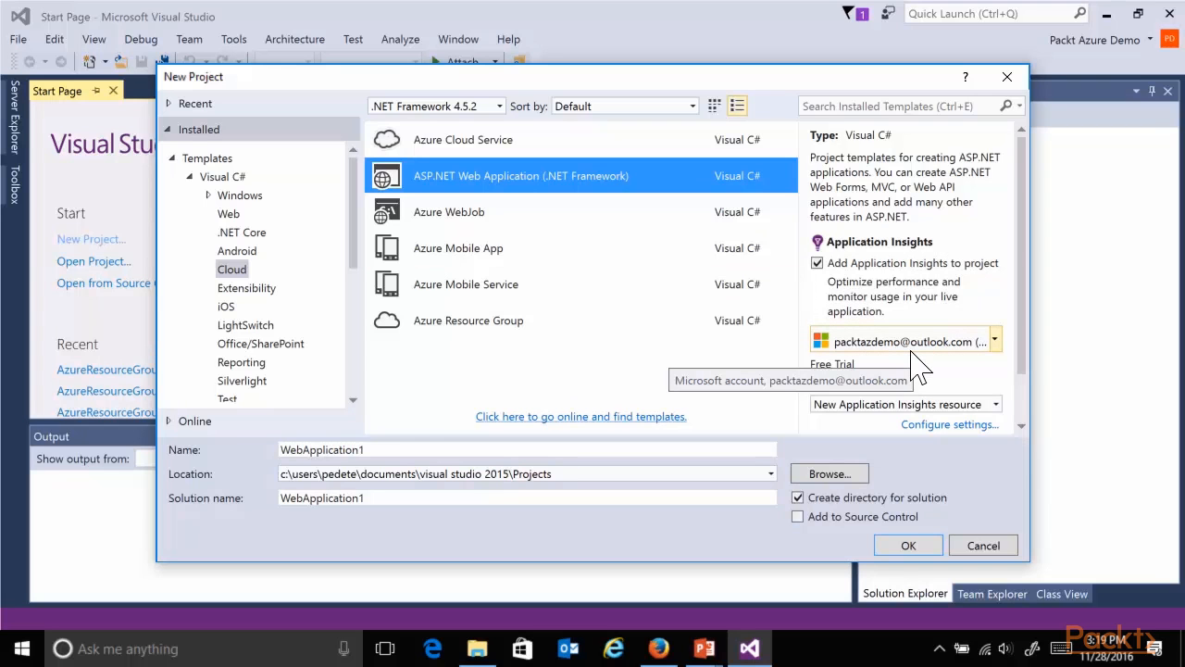
click(908, 547)
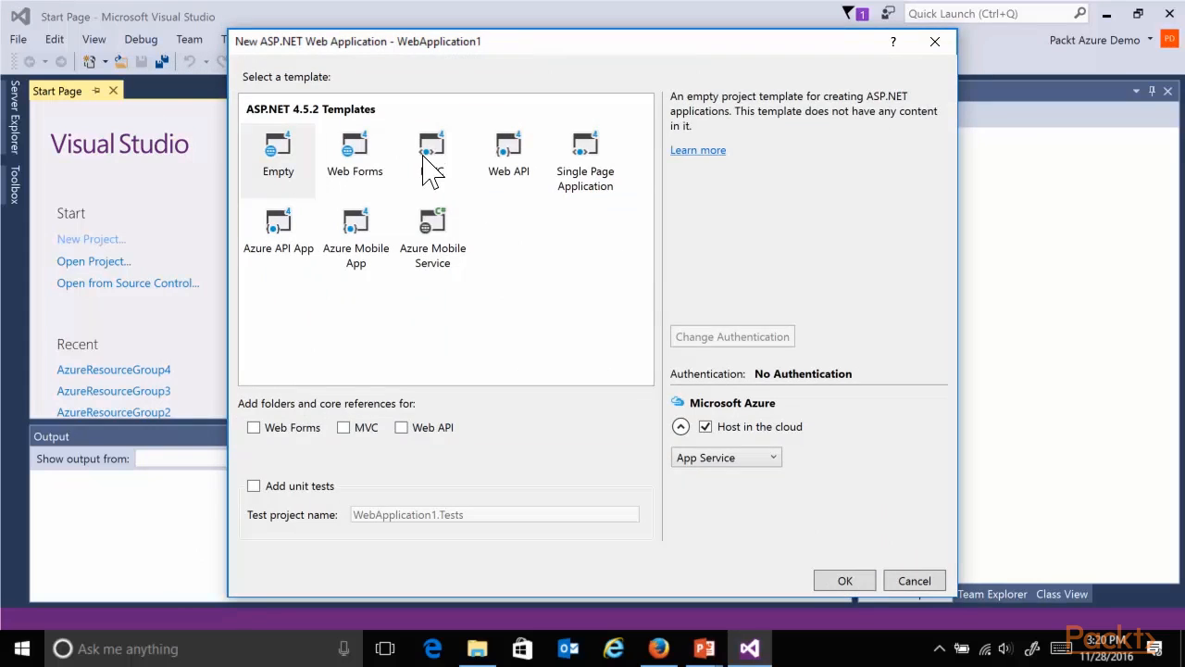
click(431, 165)
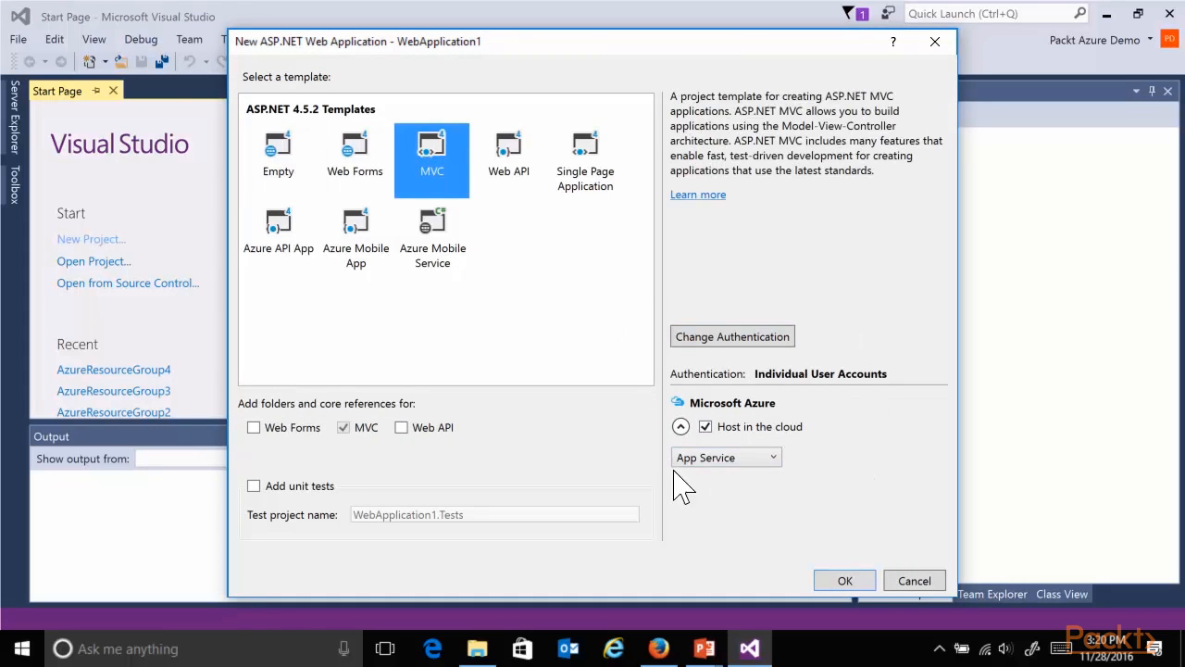
click(845, 581)
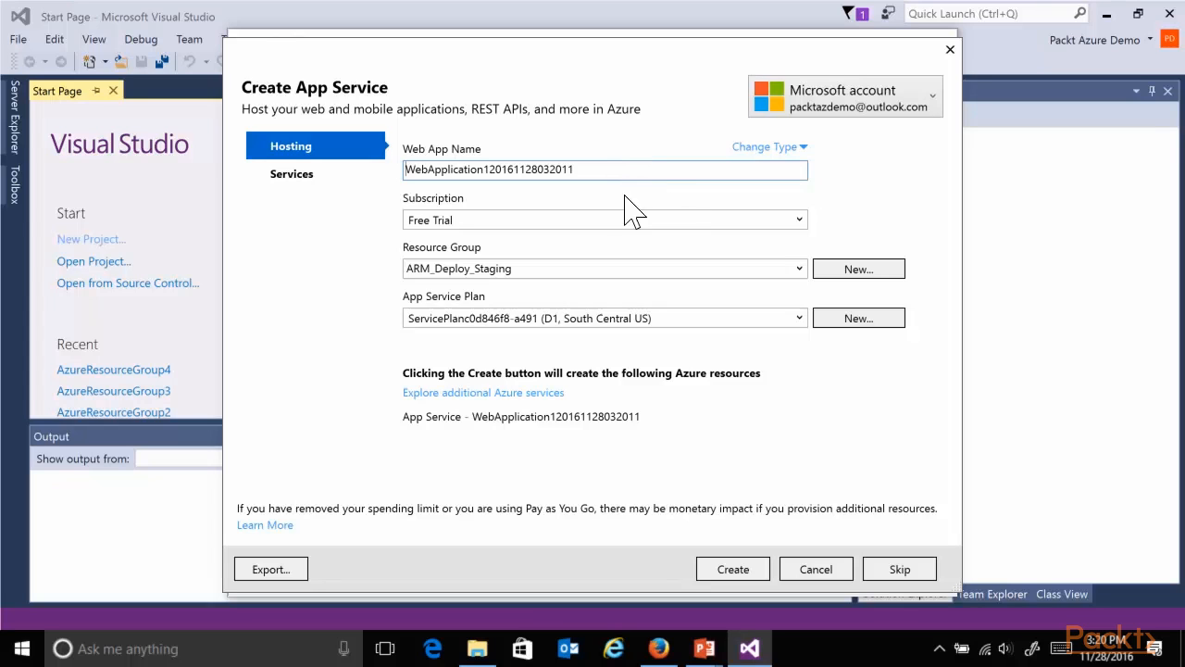
Assign the Packtwebapps resource group and the webappplan (S1, South Central US) plan to the new App Service and create it
click(602, 267)
click(799, 268)
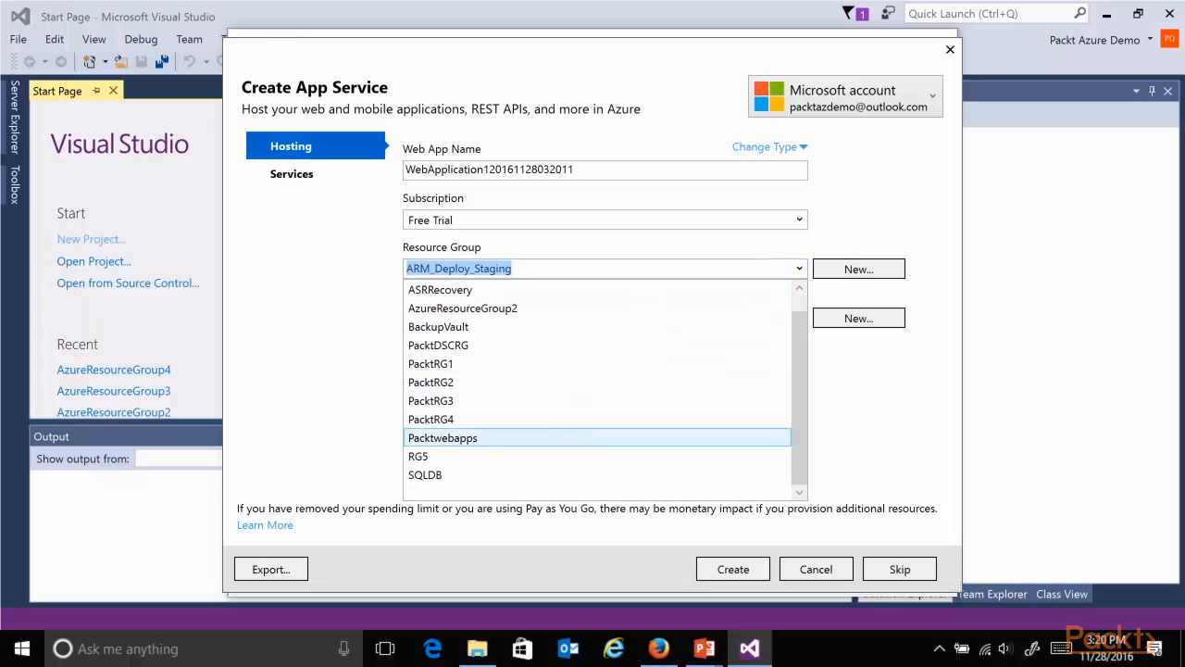
click(565, 435)
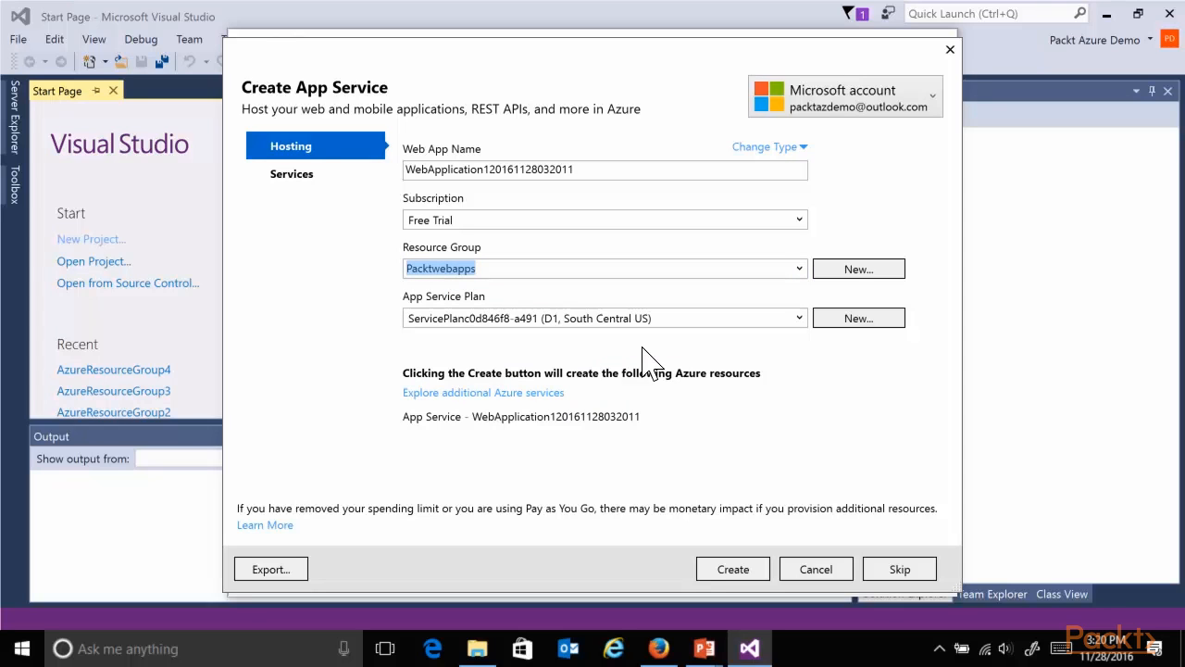
click(705, 325)
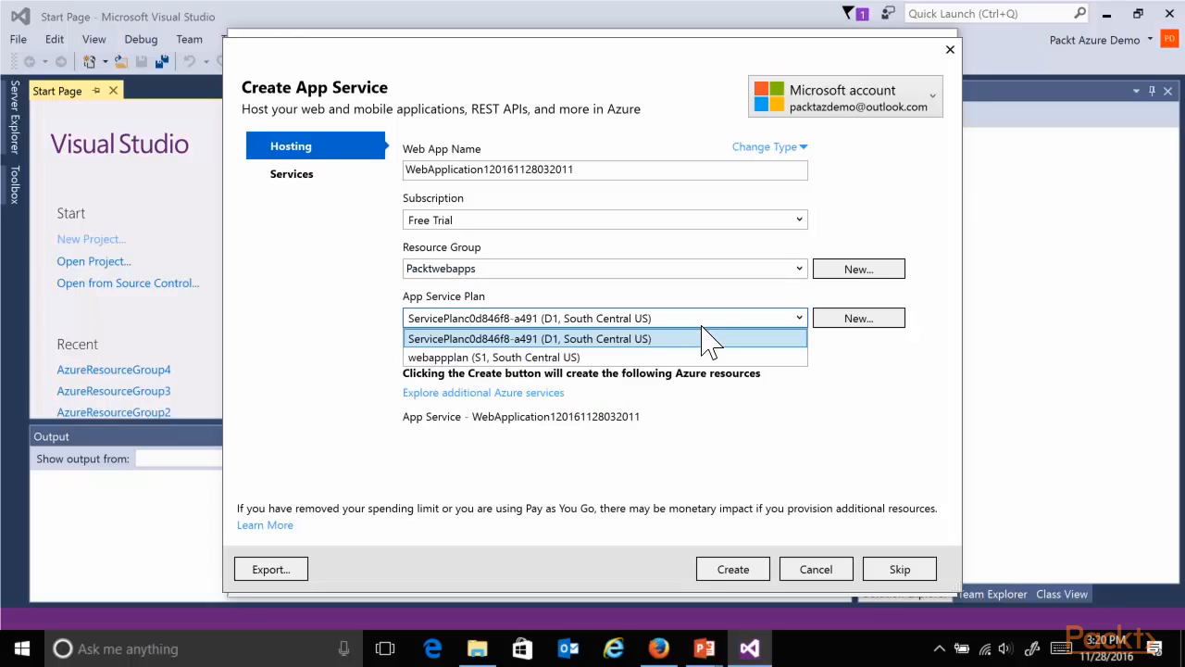
click(569, 360)
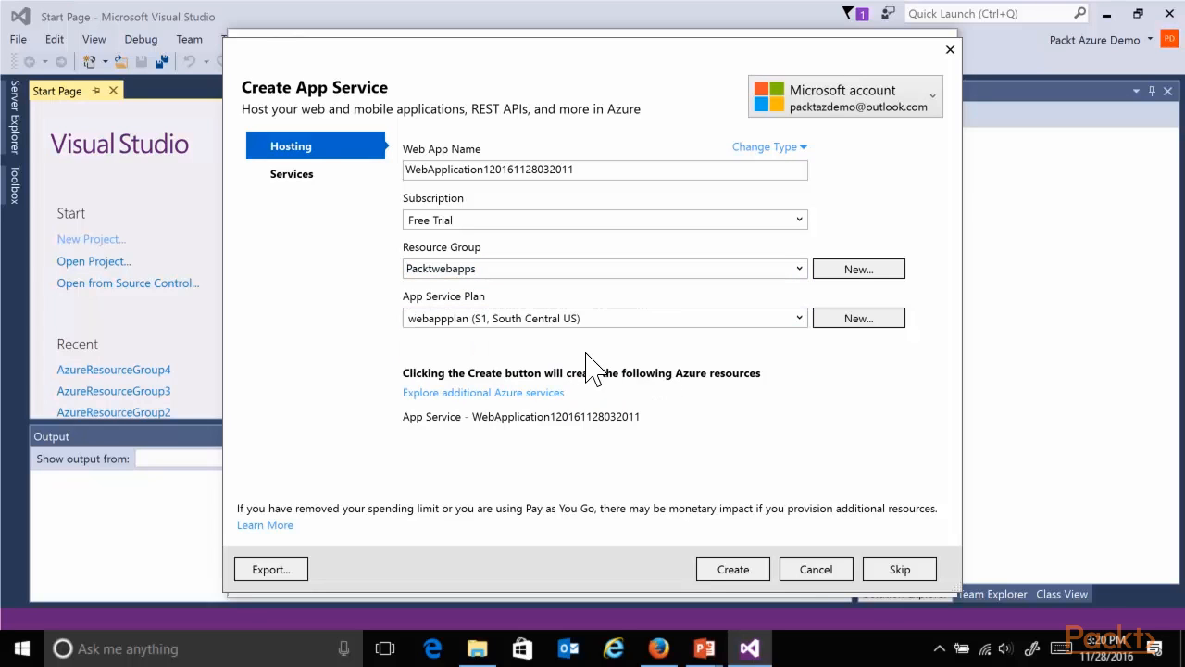
click(730, 569)
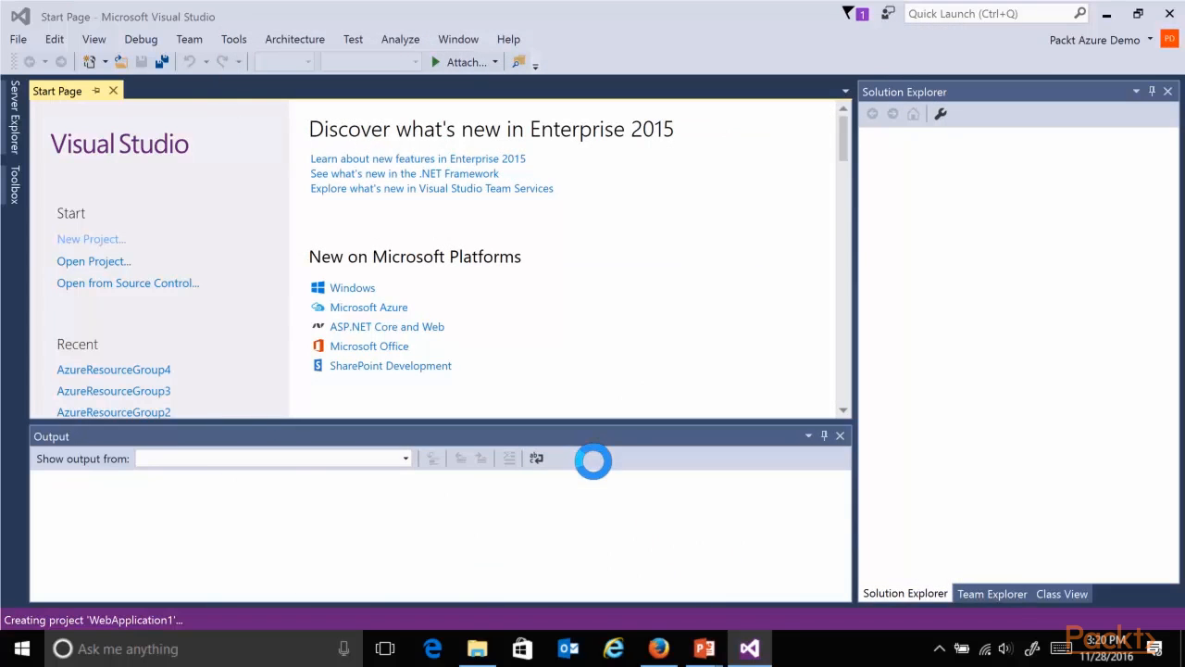
Switch to the Azure portal in Firefox and open the Packtwebapps resource group to check its resources
key(alt+Tab)
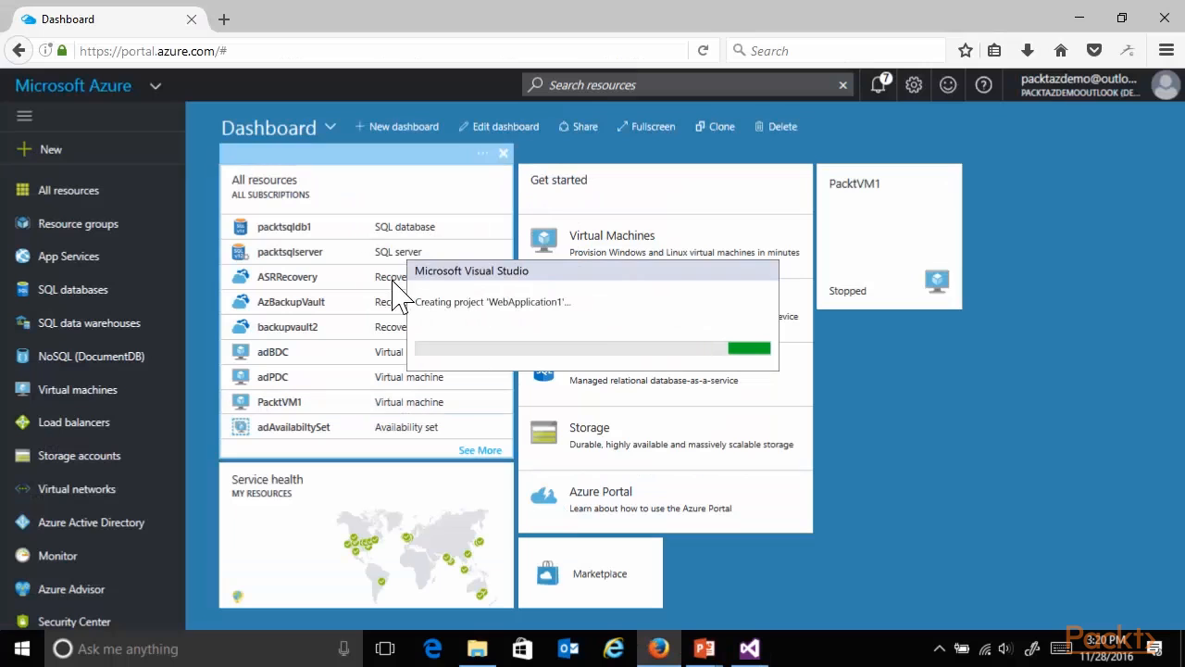
click(92, 227)
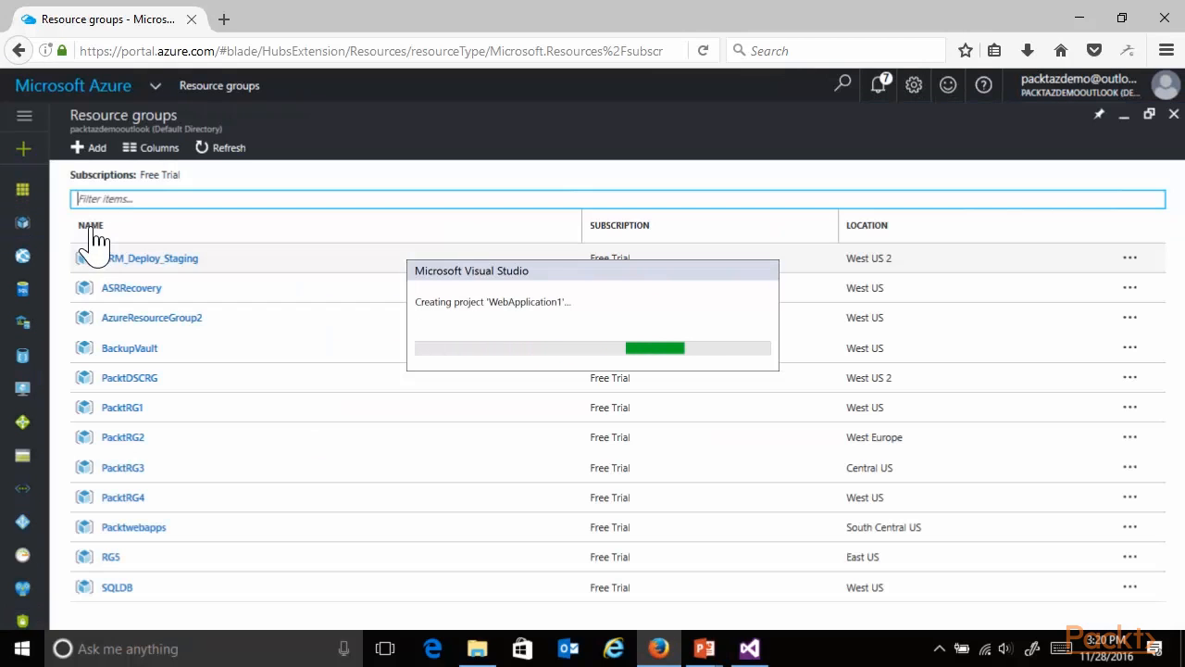
click(142, 530)
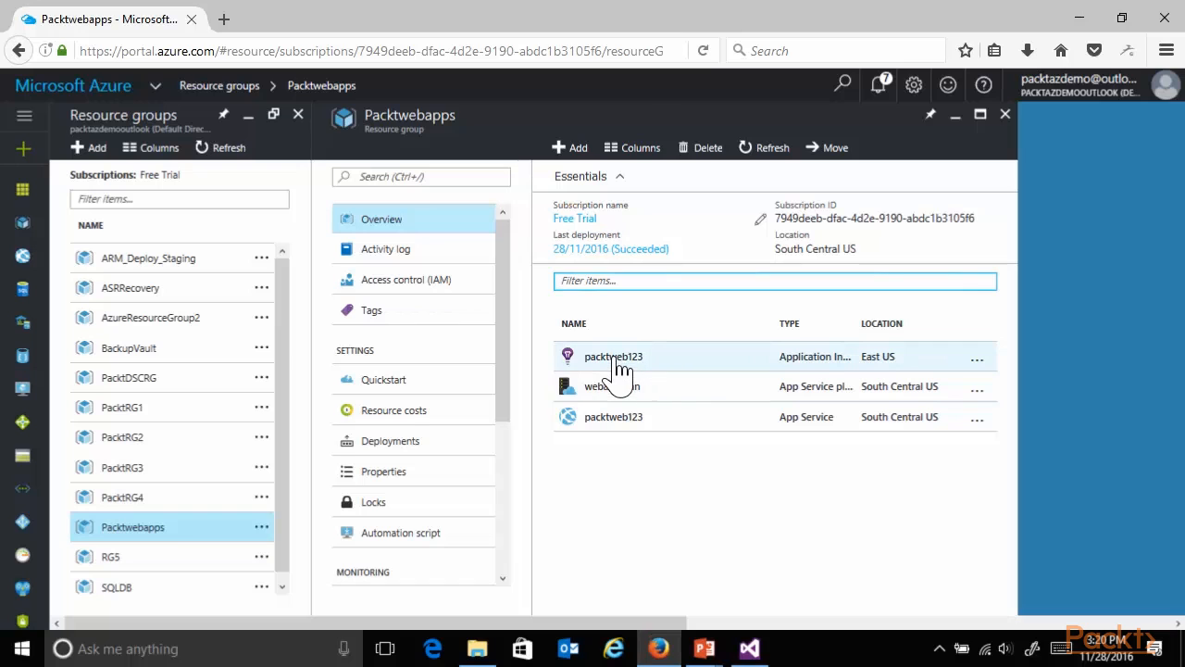
Switch back to Visual Studio and publish the WebApplication1 project to Azure using the Web Deploy method
click(752, 653)
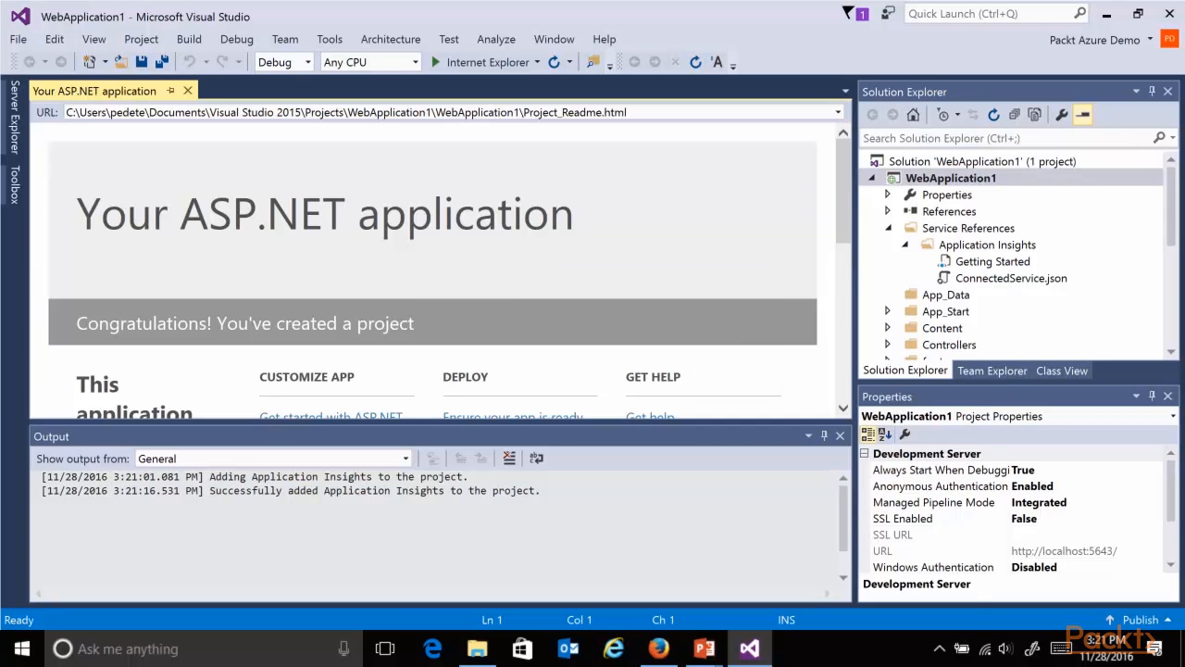
click(977, 179)
right_click(975, 179)
mouse_move(831, 174)
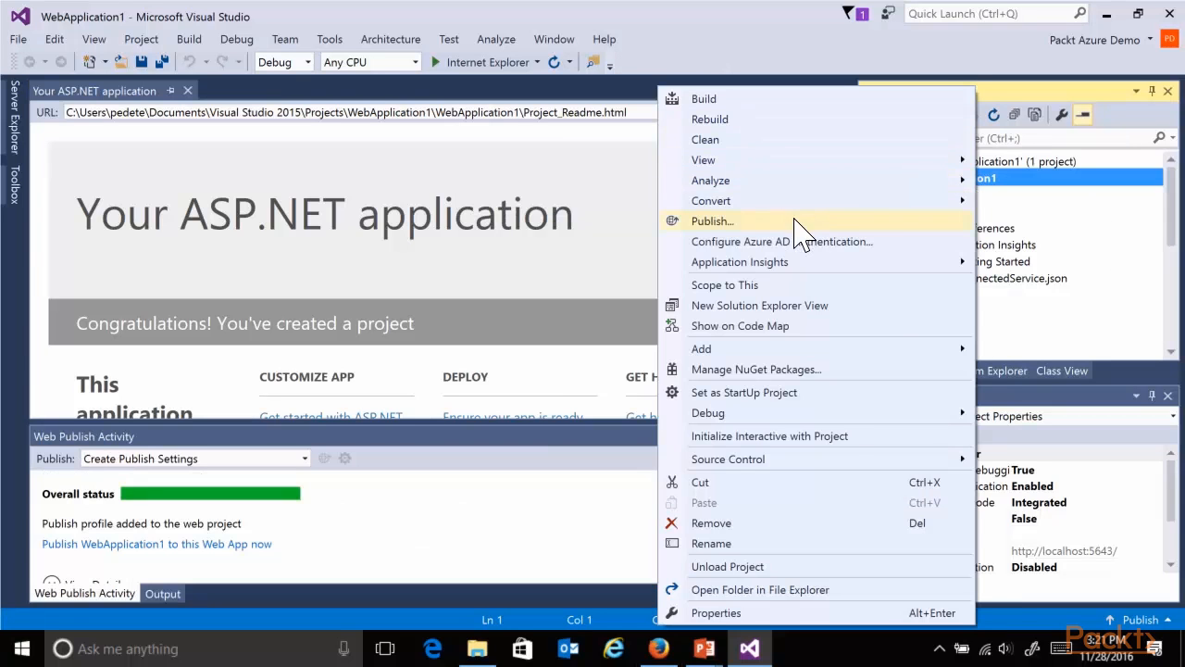
click(796, 223)
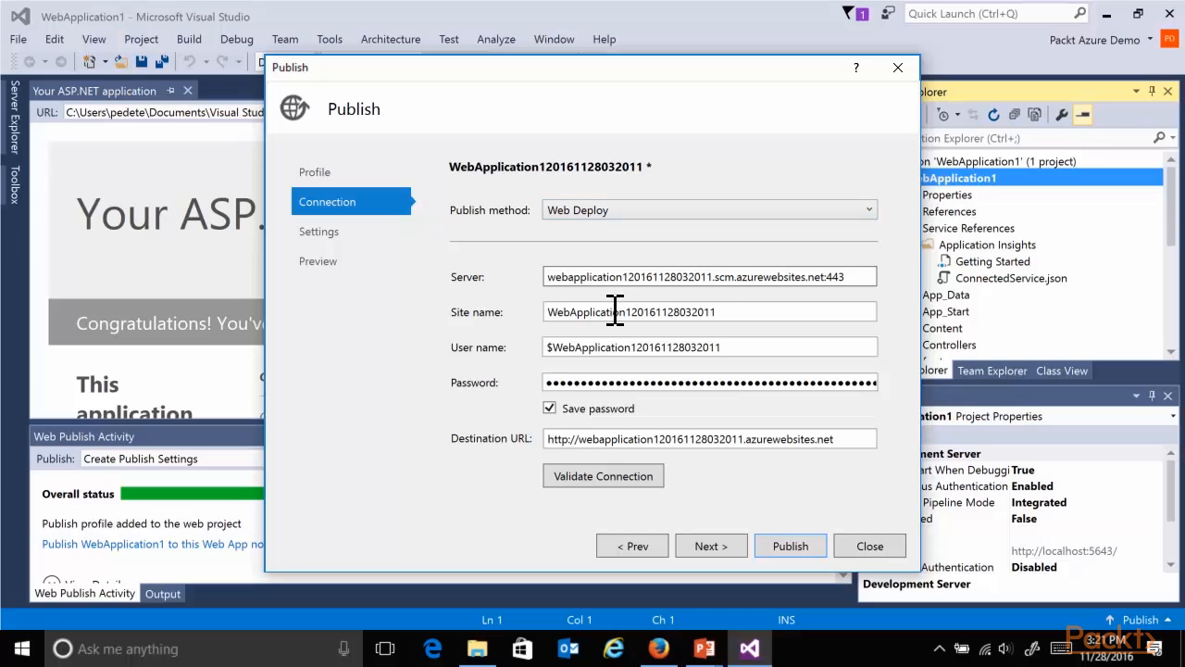
drag(693, 83, 687, 54)
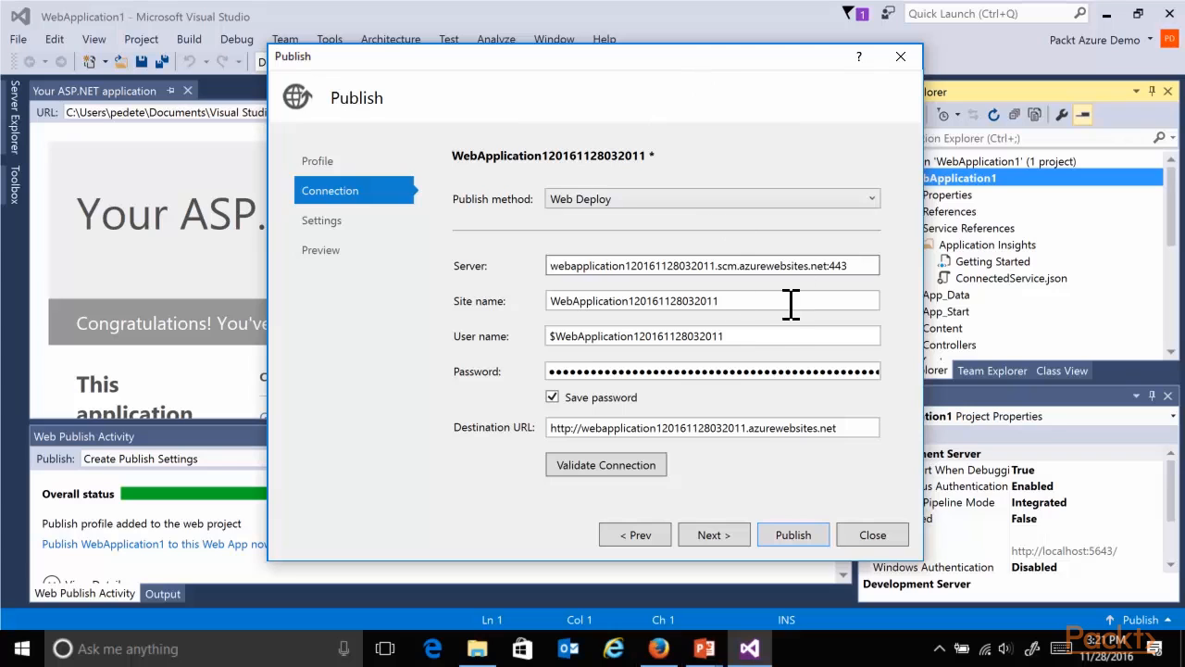
click(794, 537)
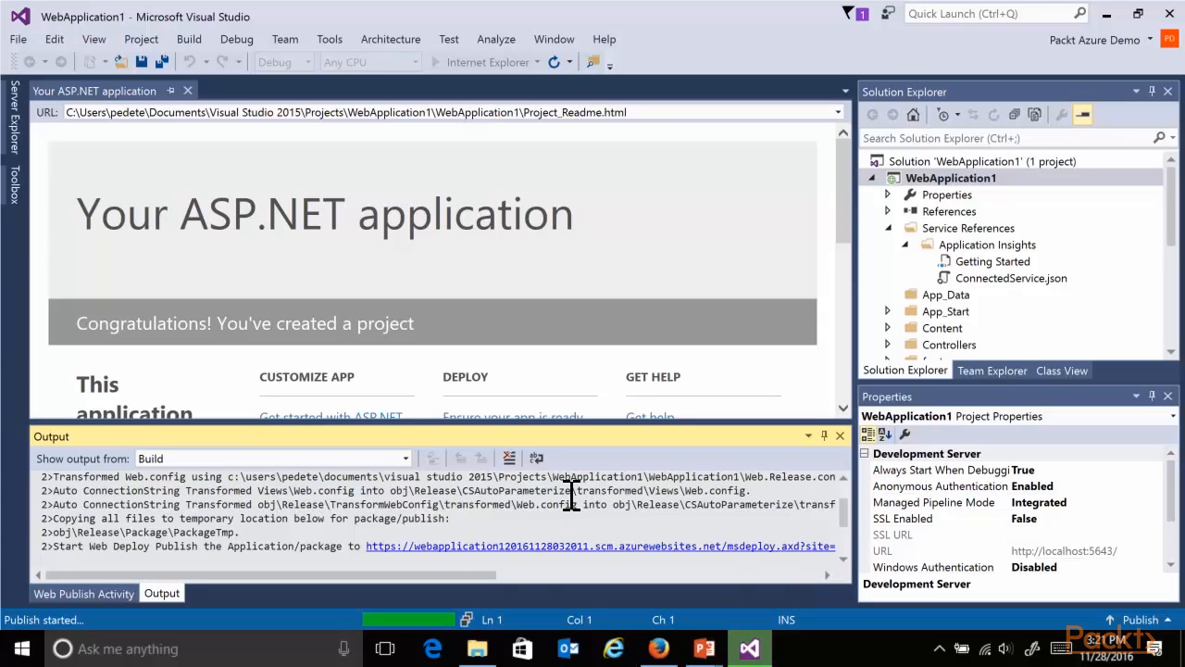
Switch to the Azure portal in Firefox, view the packtweb123 App Service's live site, and return to its overview
click(676, 652)
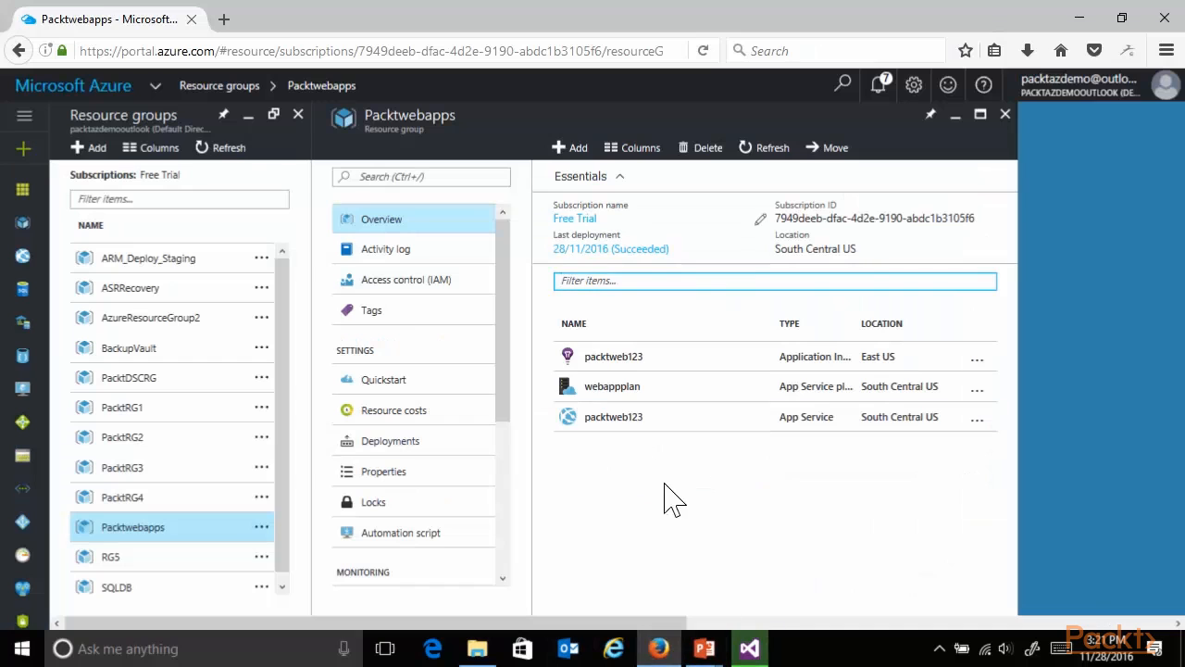
click(613, 419)
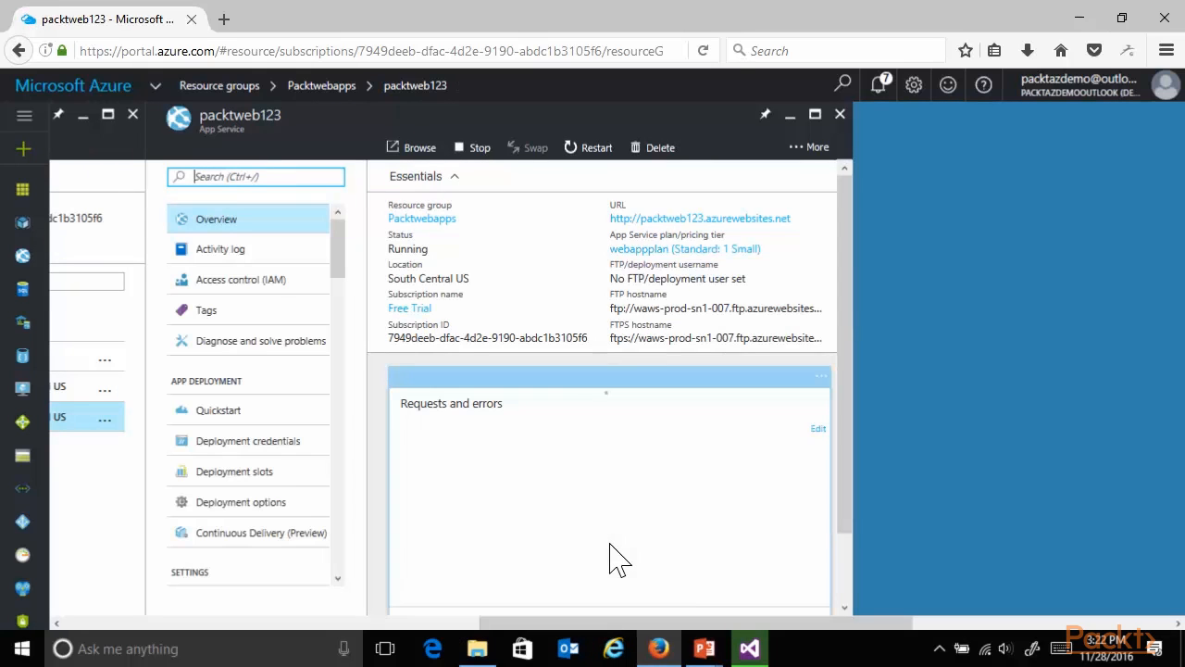
click(743, 222)
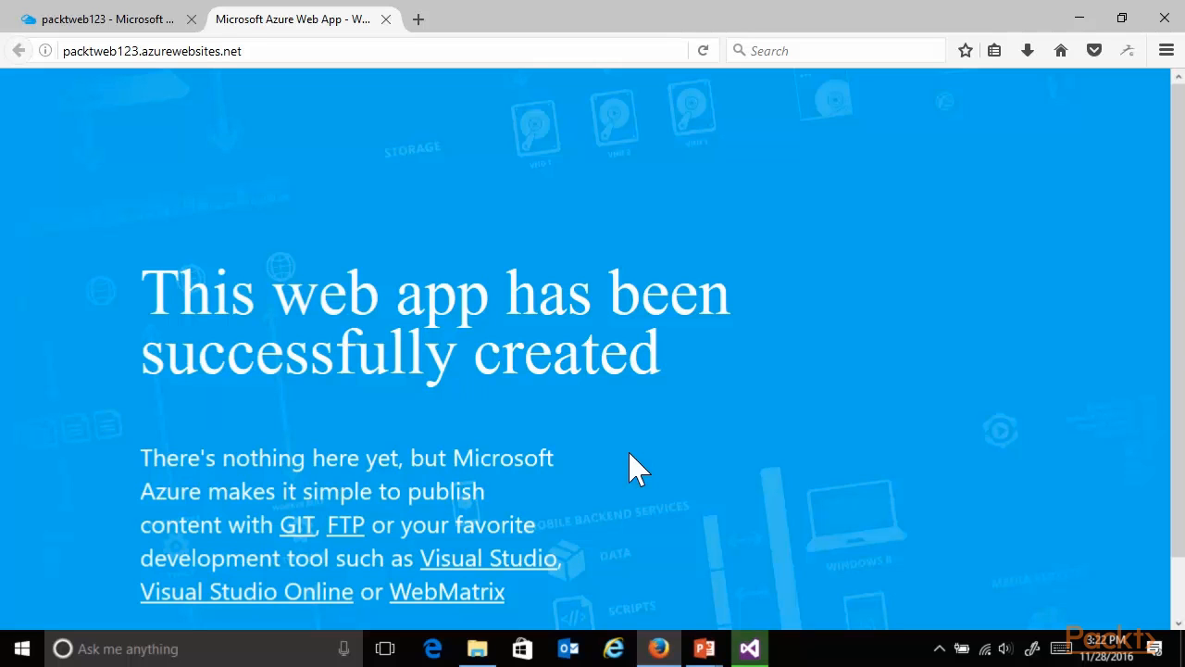
click(84, 21)
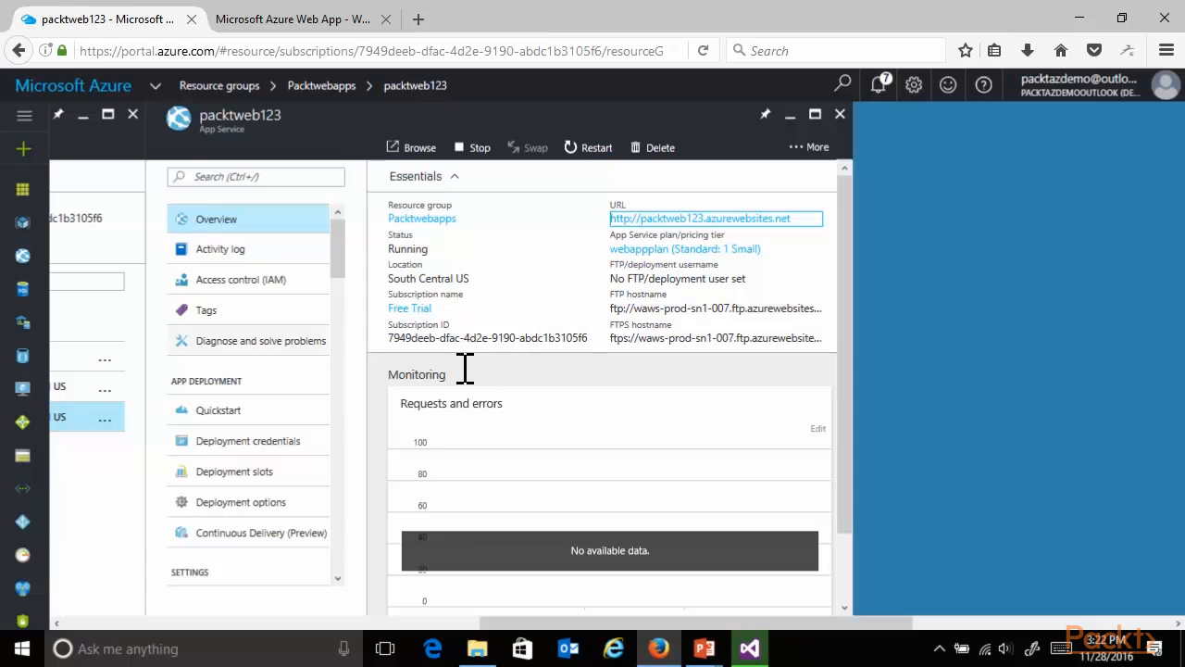
Return to Visual Studio to check the publishing progress of WebApplication1
click(750, 648)
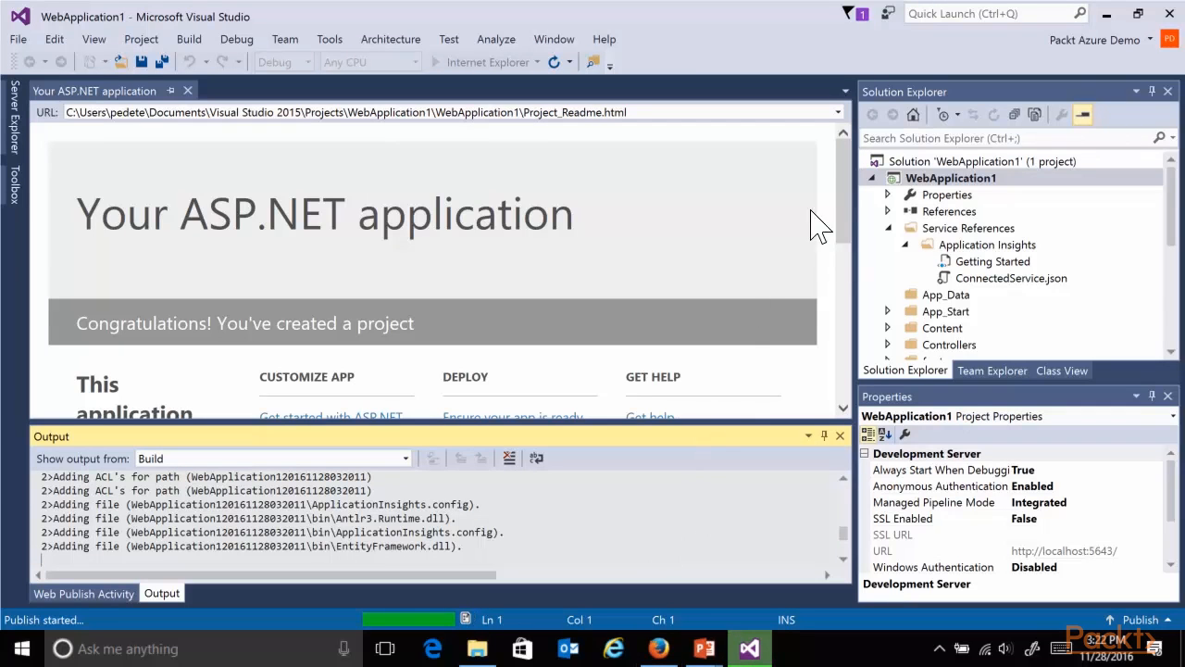
mouse_move(845, 185)
mouse_down()
mouse_move(860, 294)
mouse_move(854, 181)
mouse_up()
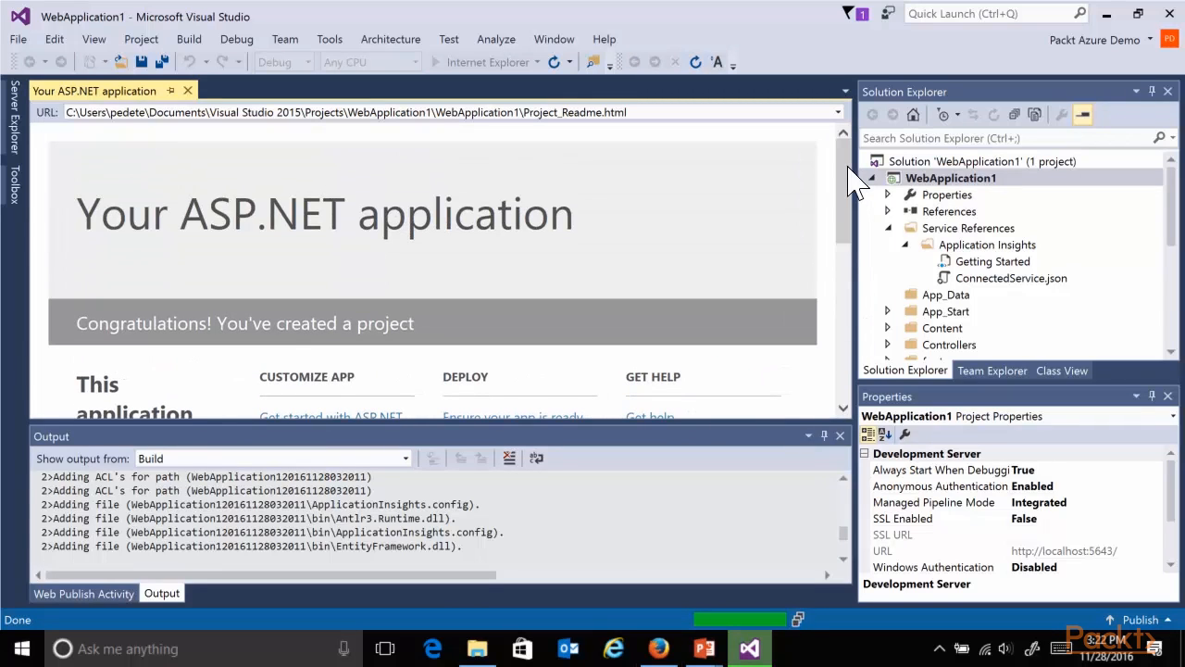